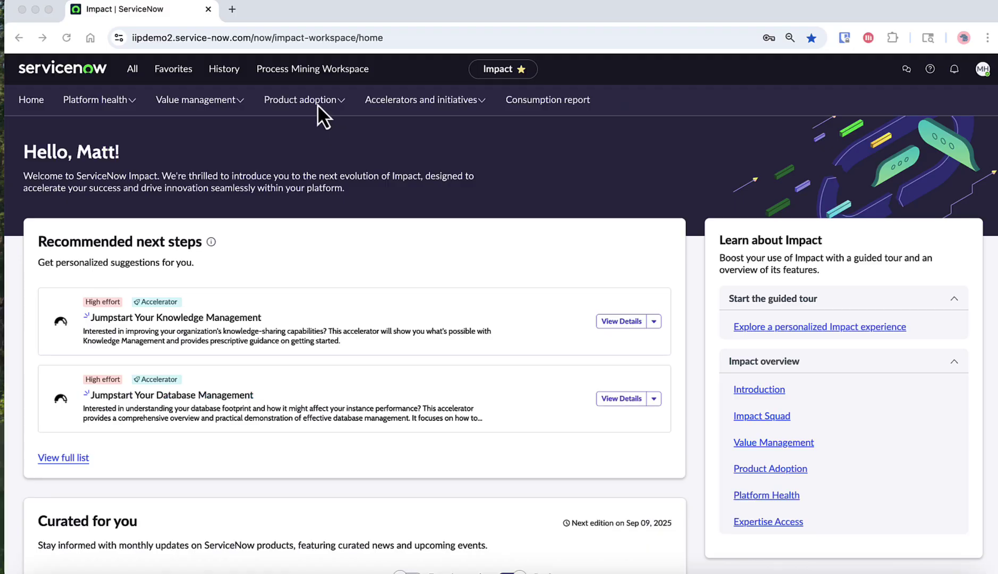
- Navigate to the Capabilities map under Product adoption for iipdemo2
left_click(321, 111)
left_click(321, 112)
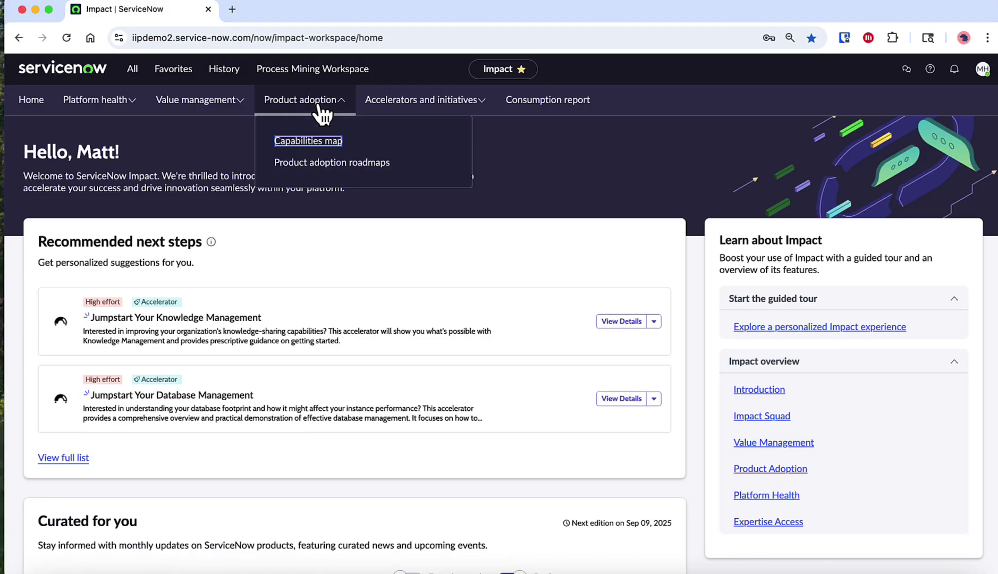
left_click(317, 142)
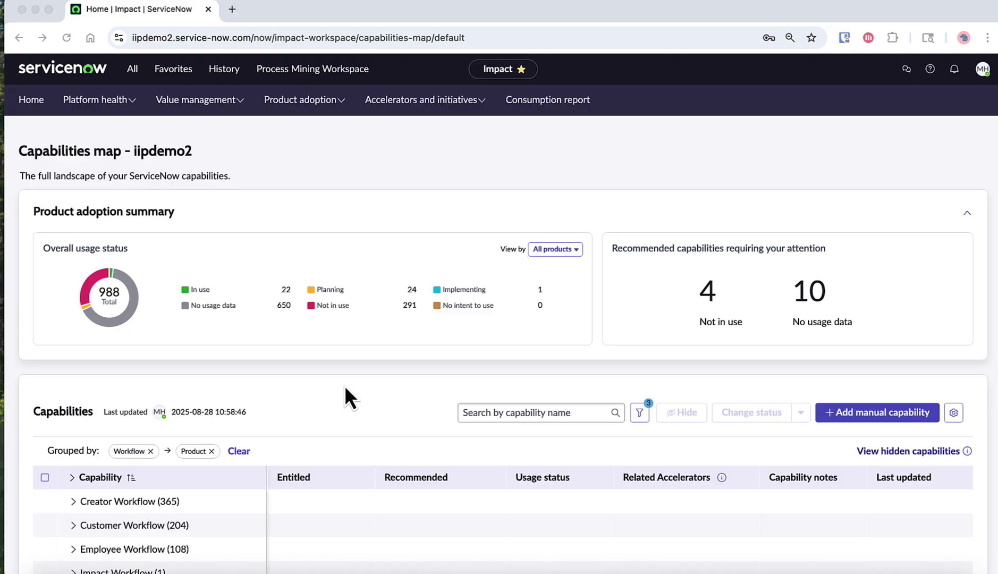
scroll(326, 244, "down", 2)
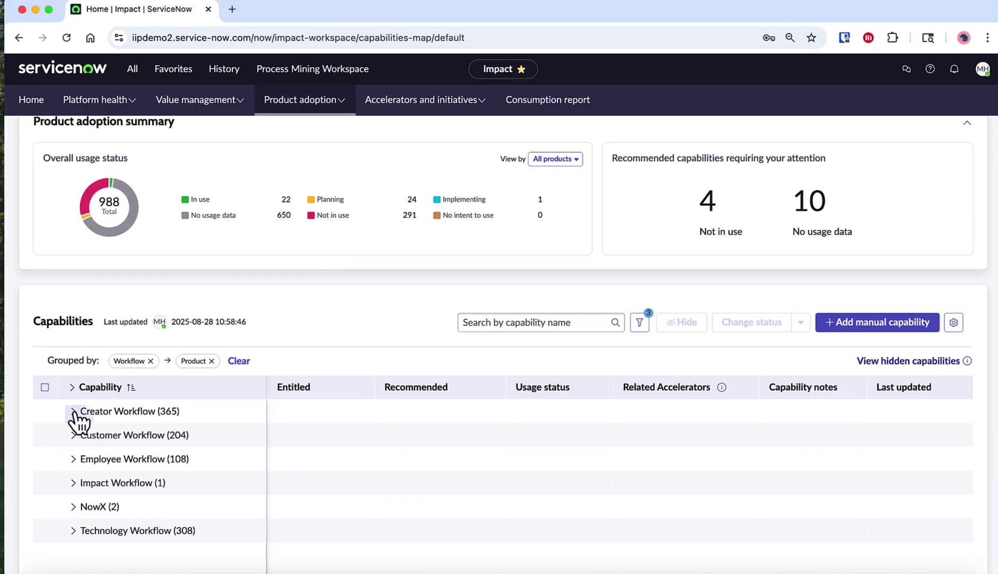
- Expand the Creator Workflow and App Engine groups to list their capabilities
left_click(75, 413)
left_click(90, 437)
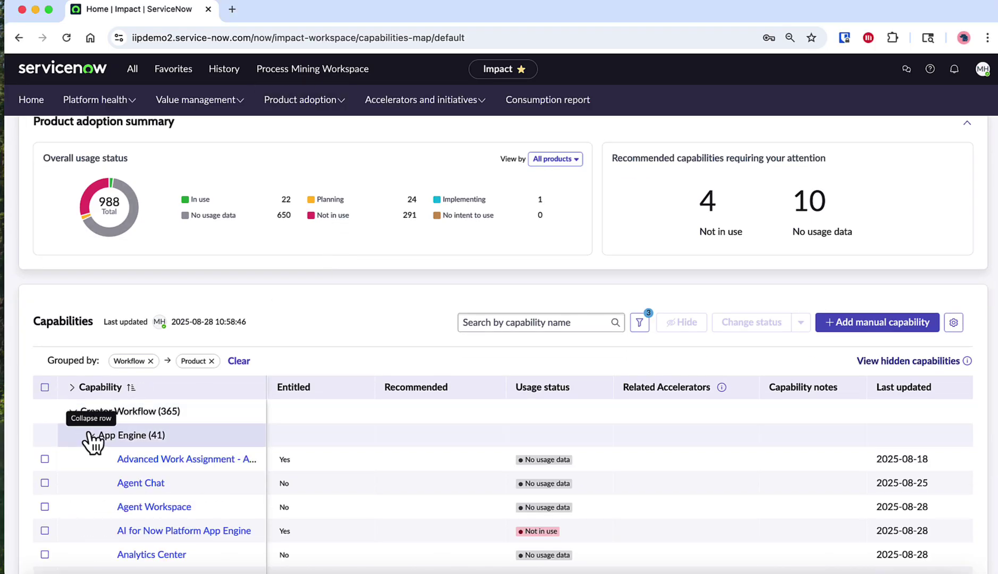
scroll(274, 320, "up", 2)
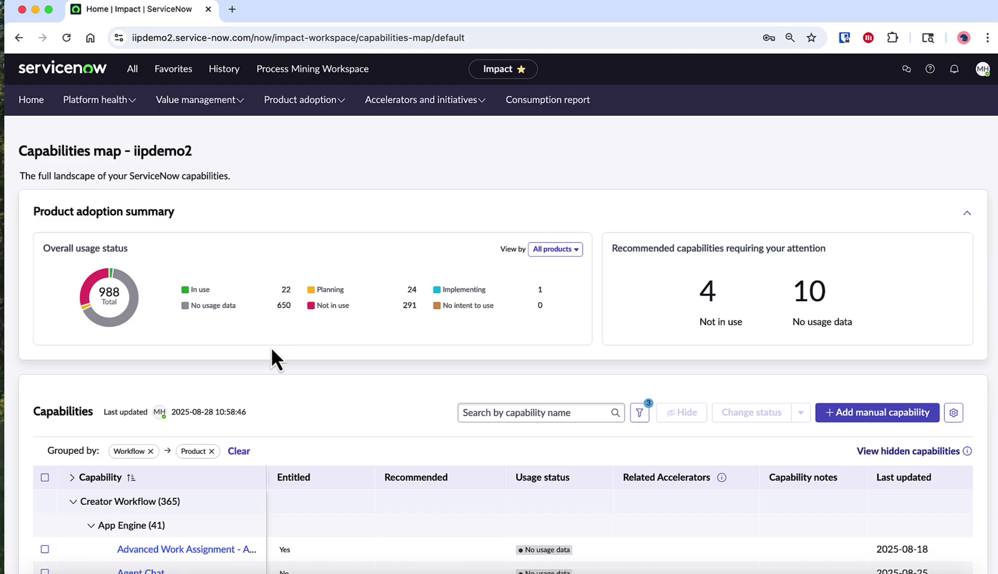
scroll(272, 347, "down", 1)
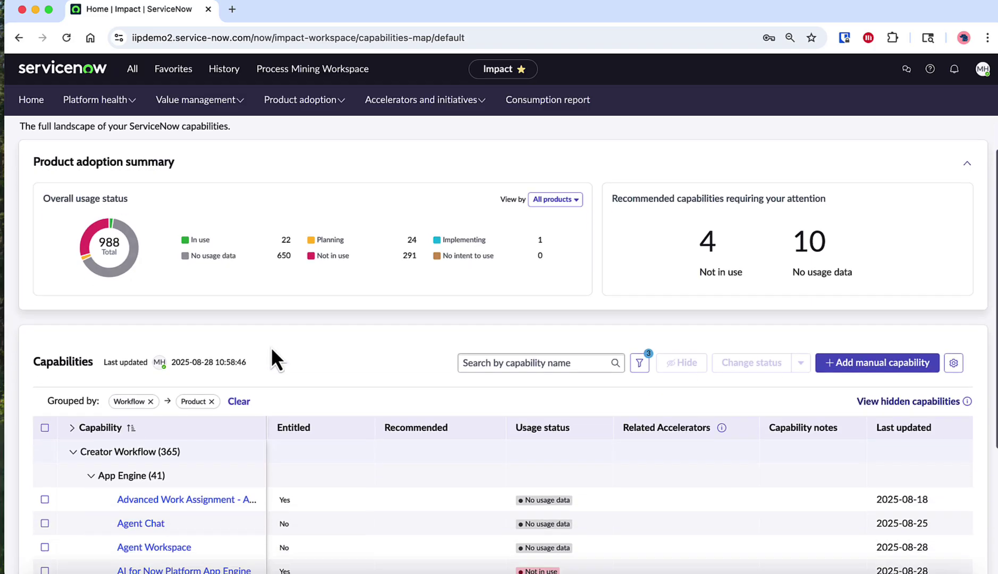
scroll(271, 346, "down", 1)
scroll(272, 346, "down", 3)
scroll(308, 154, "up", 3)
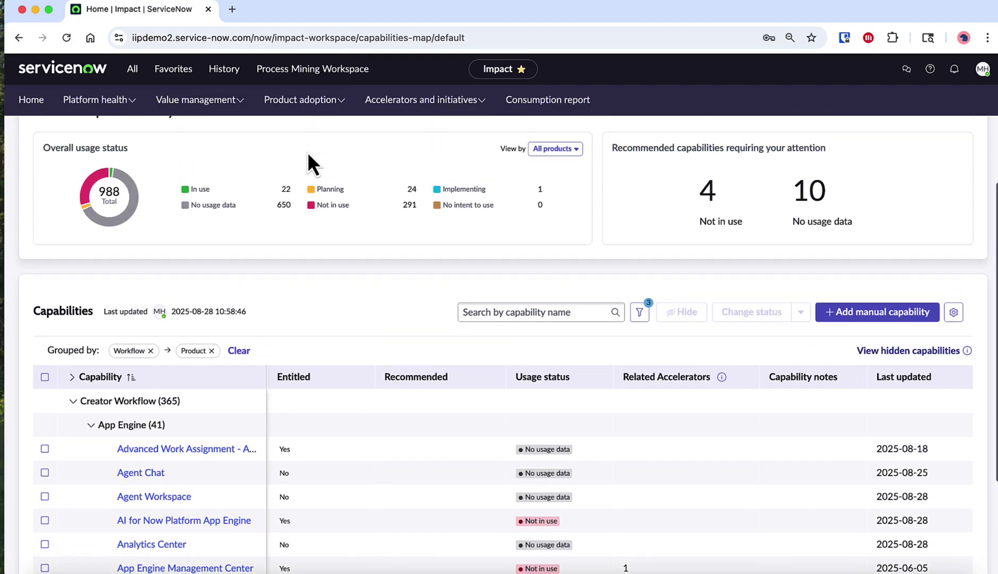
scroll(308, 155, "up", 2)
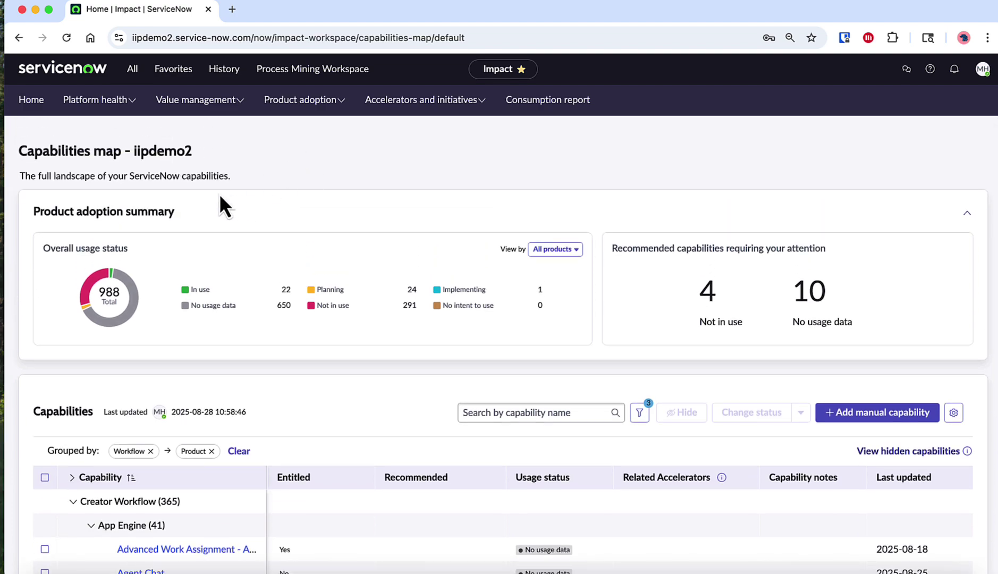
scroll(183, 231, "down", 1)
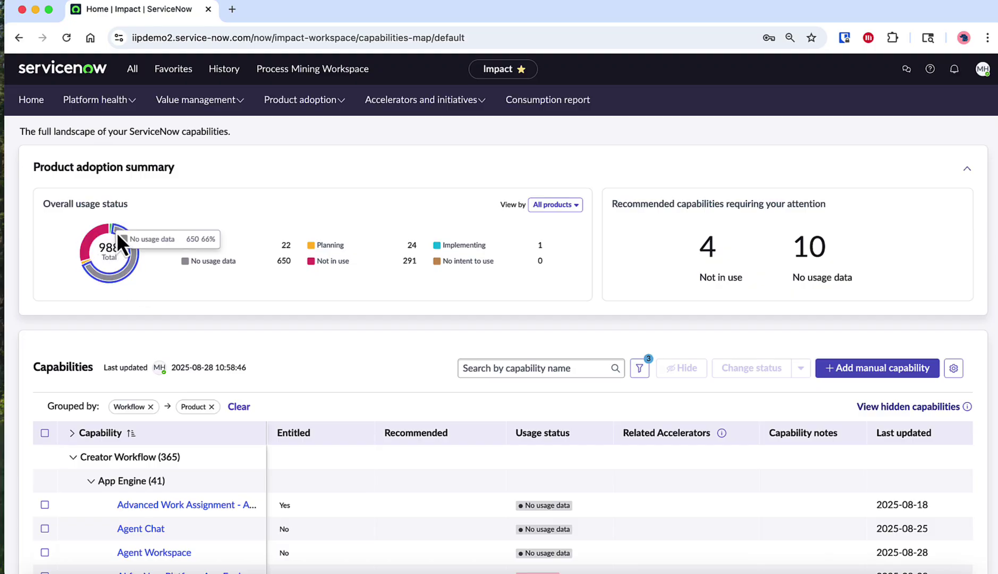
mouse_move(113, 230)
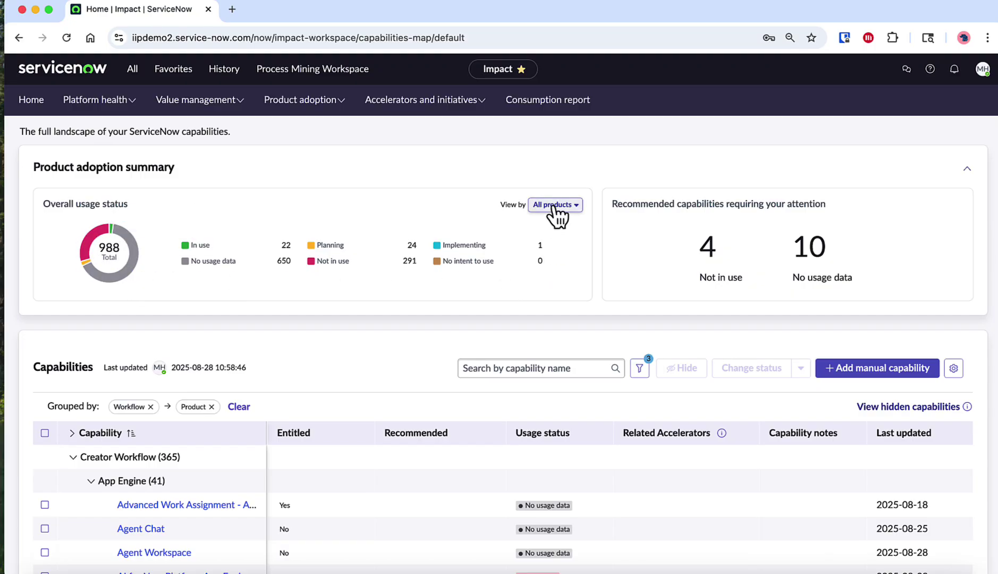
left_click(555, 206)
left_click(569, 263)
left_click(570, 320)
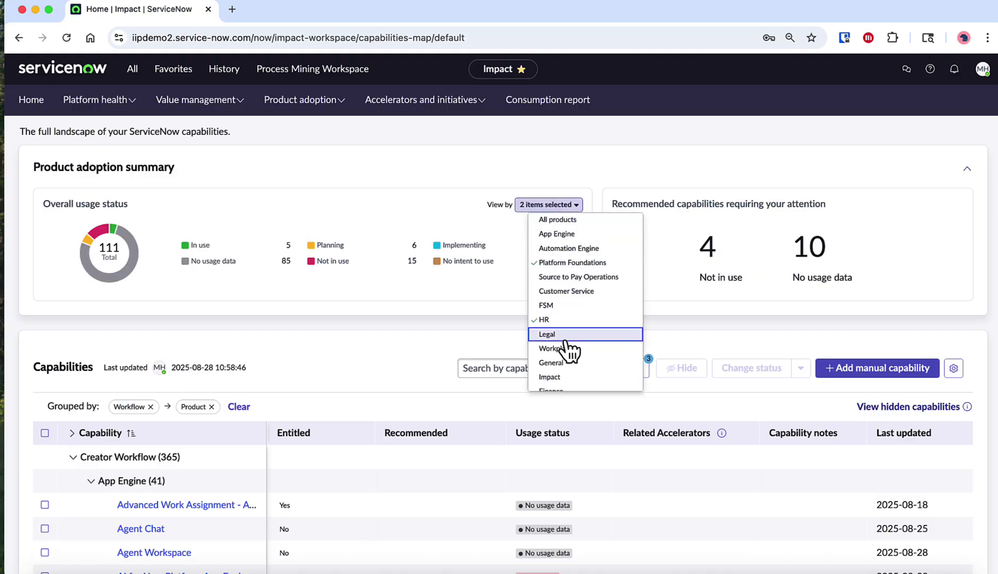
left_click(577, 223)
left_click(613, 200)
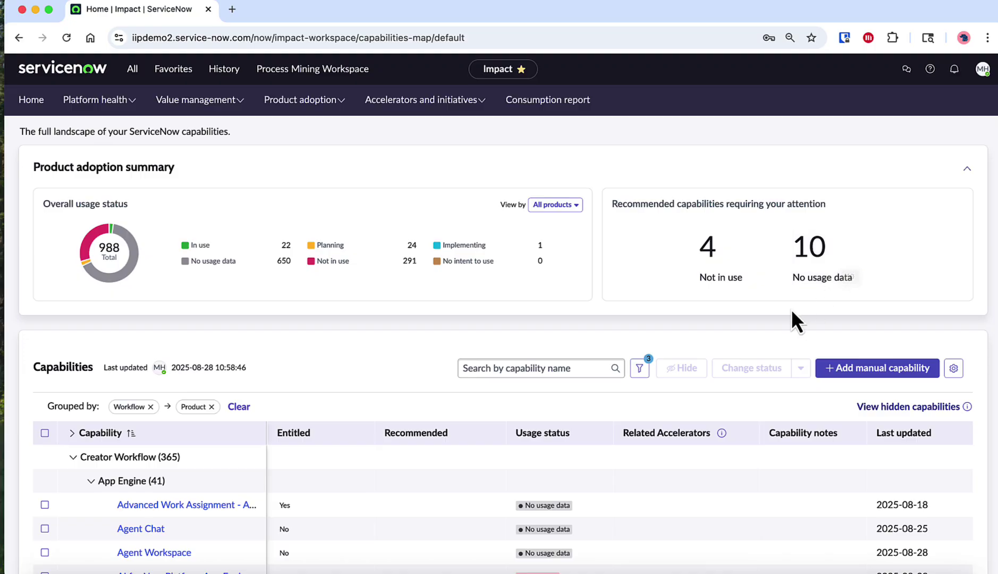
scroll(772, 333, "down", 1)
scroll(772, 333, "down", 3)
scroll(772, 333, "down", 1)
scroll(771, 333, "down", 1)
left_click_drag(772, 323, 397, 306)
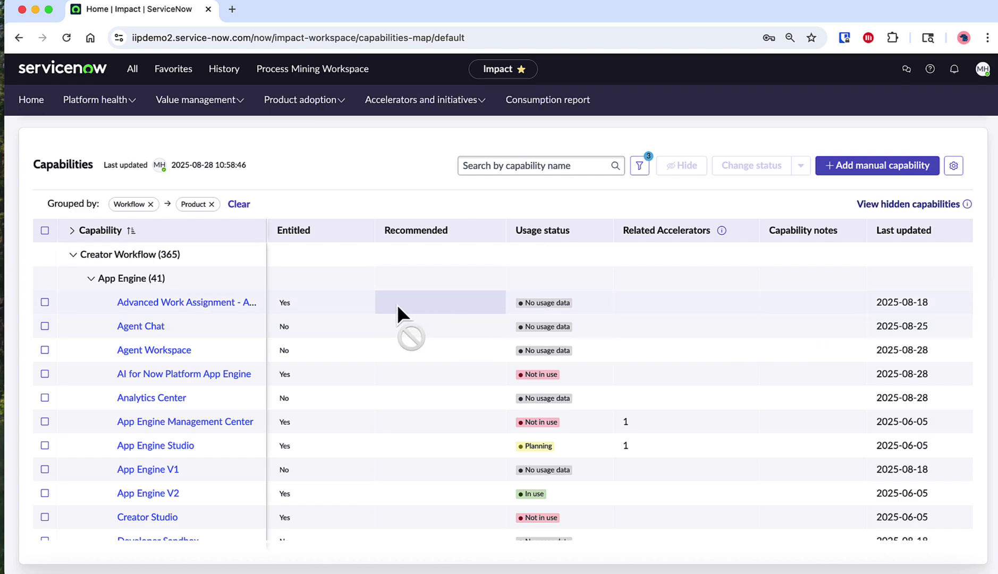
left_click_drag(398, 306, 584, 201)
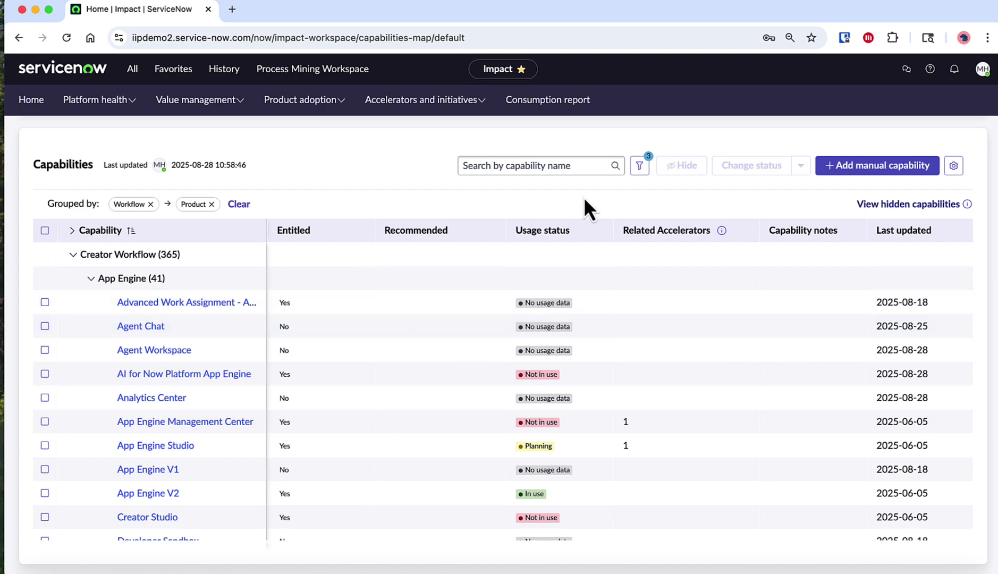
left_click(640, 166)
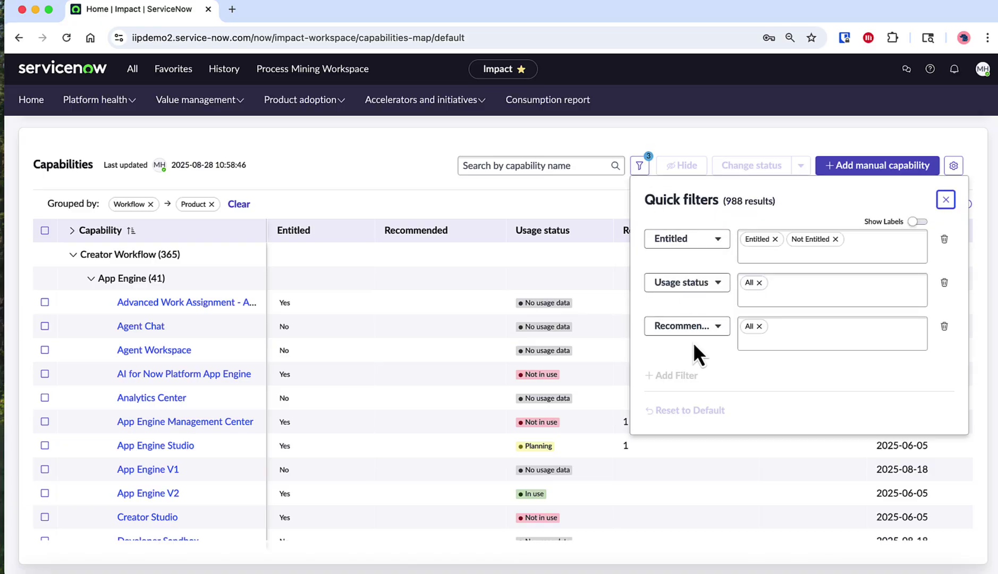
left_click(840, 286)
left_click(823, 331)
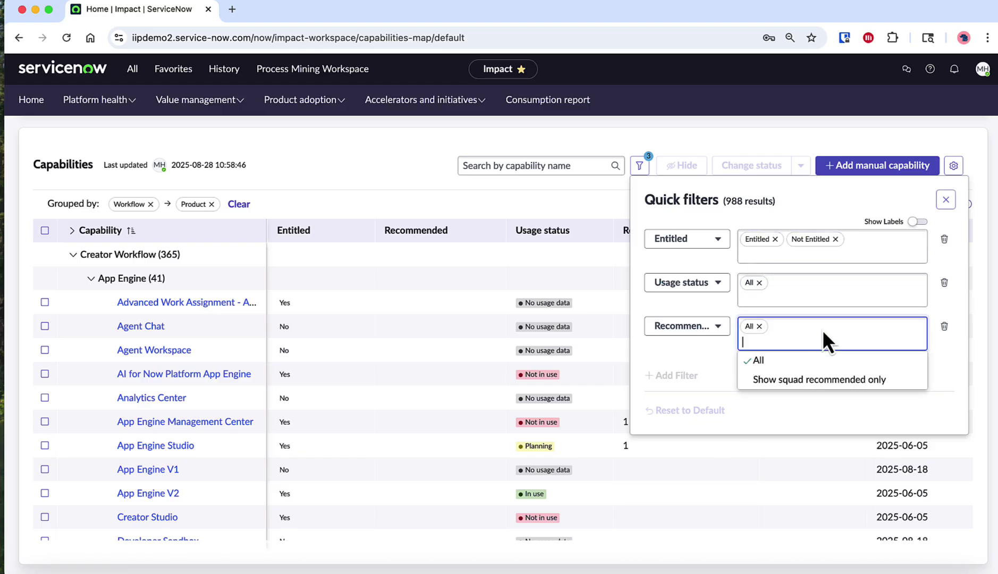
left_click(839, 382)
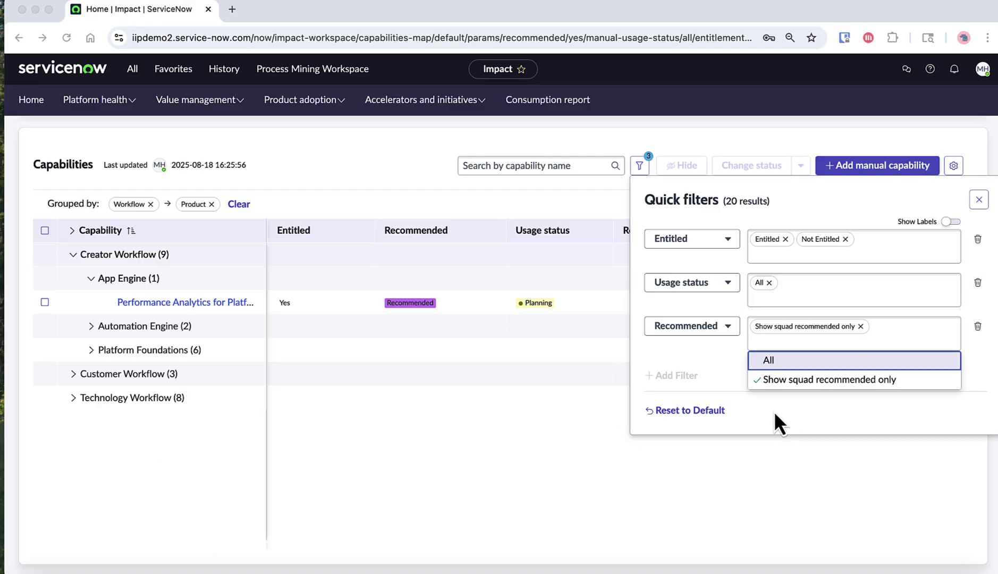
left_click(980, 204)
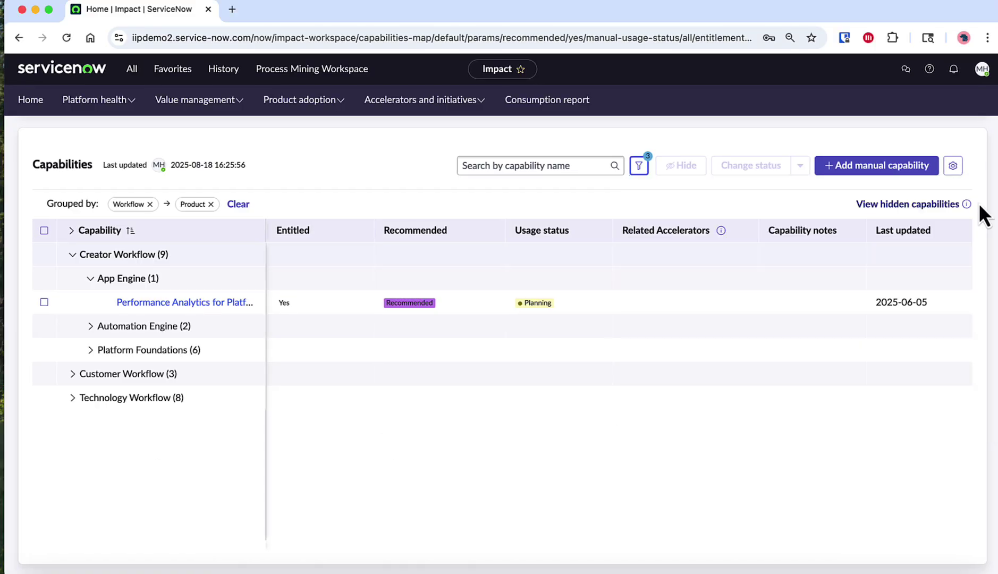
left_click(638, 170)
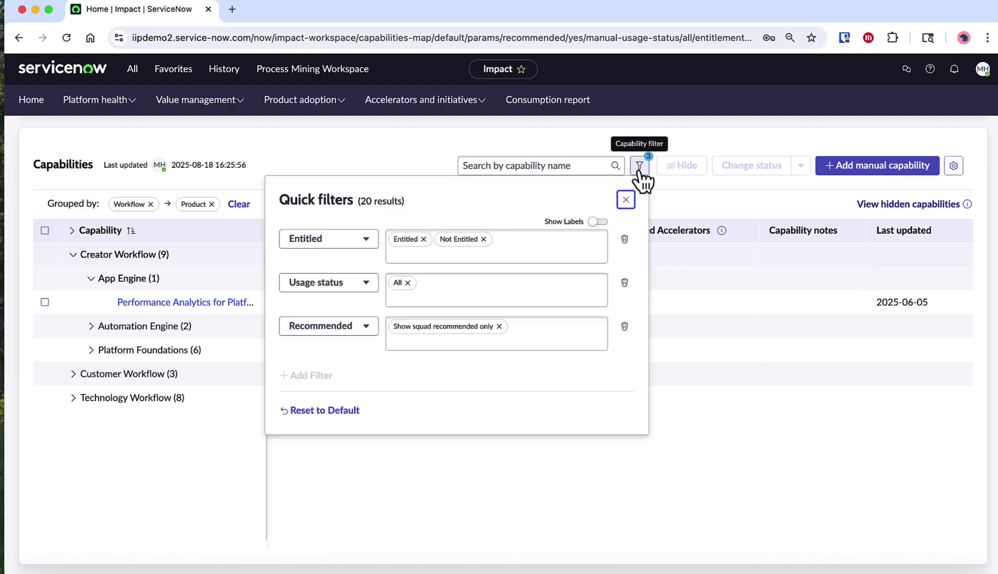
left_click(320, 412)
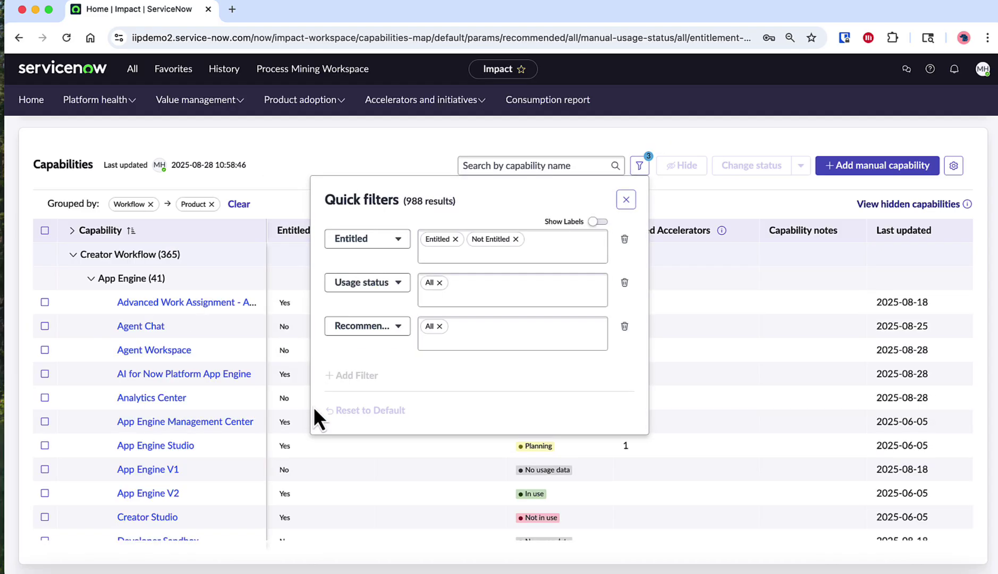
left_click(625, 199)
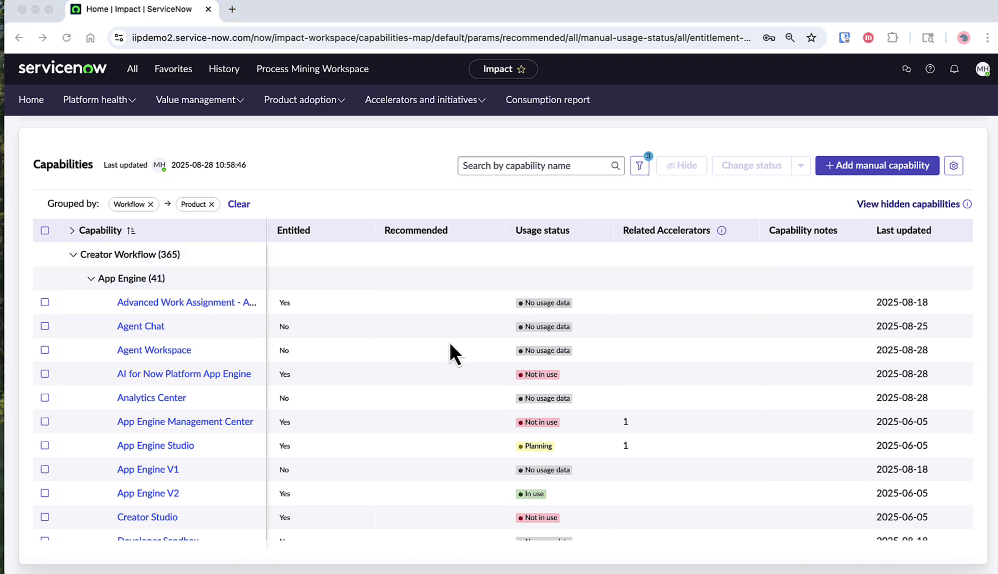
scroll(449, 342, "down", 2)
- Review usage status choices for AI for Now Platform App Engine and leave it Not in use
left_click(573, 417)
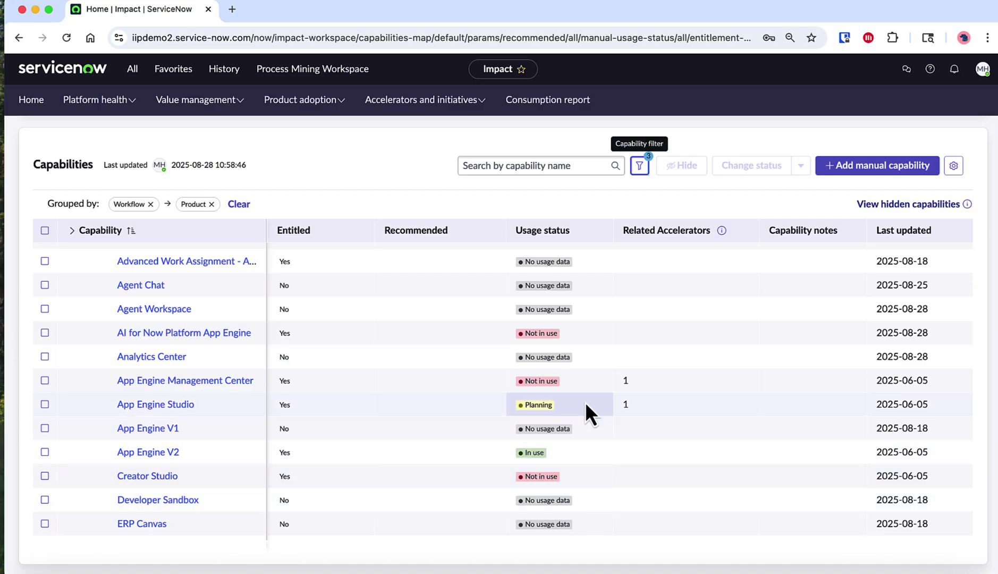
scroll(584, 396, "up", 2)
scroll(584, 395, "down", 1)
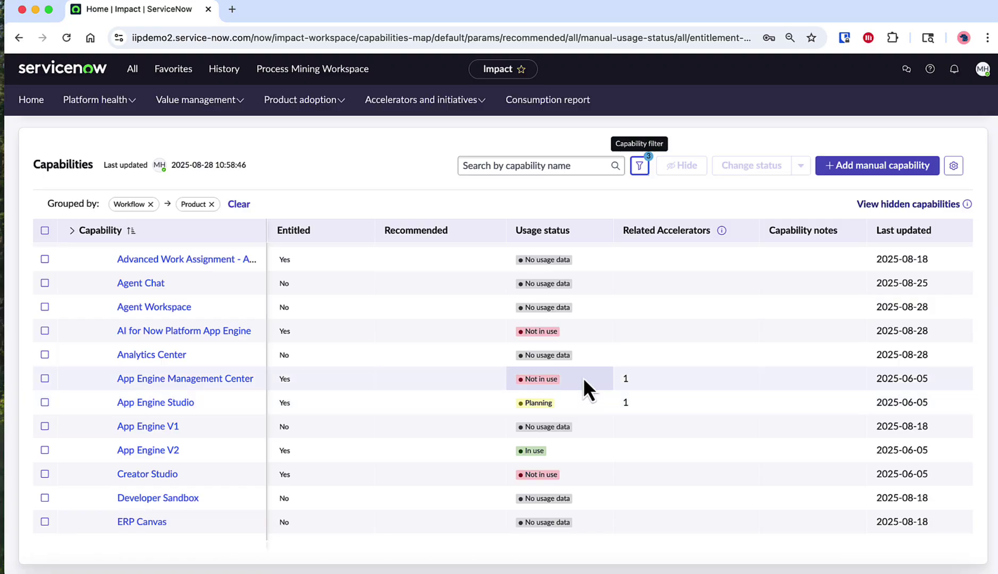
double_click(585, 336)
left_click(581, 333)
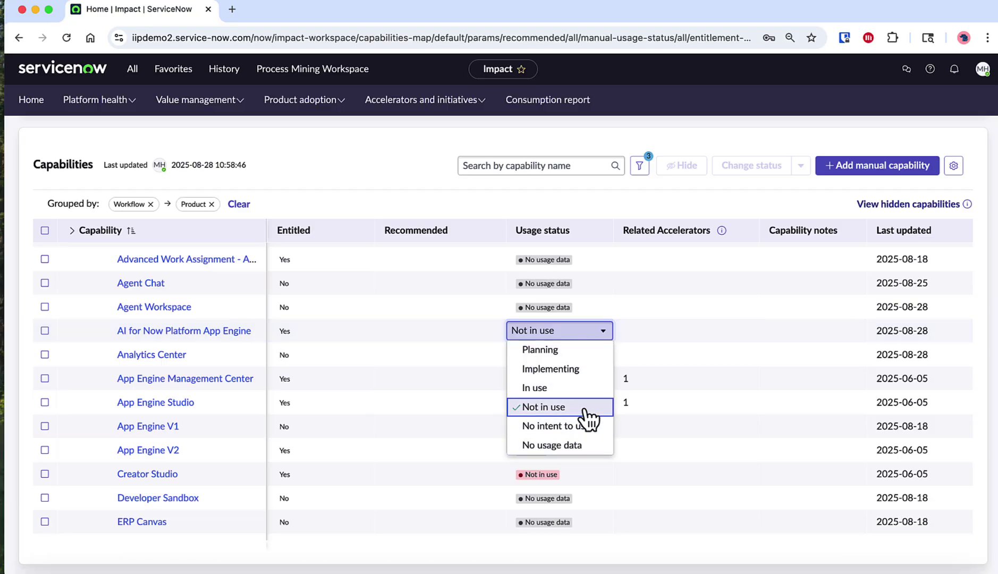
left_click(602, 335)
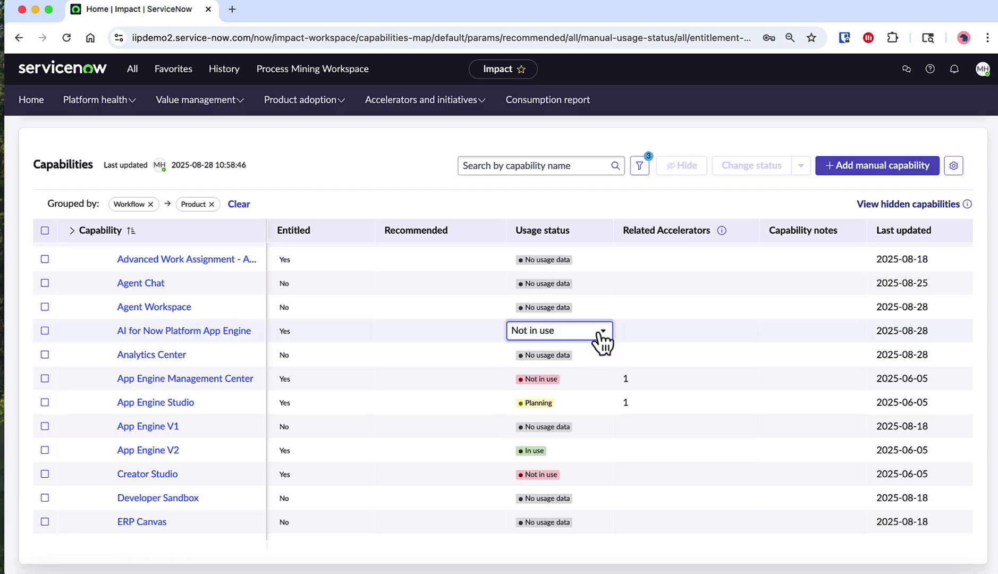
left_click(603, 212)
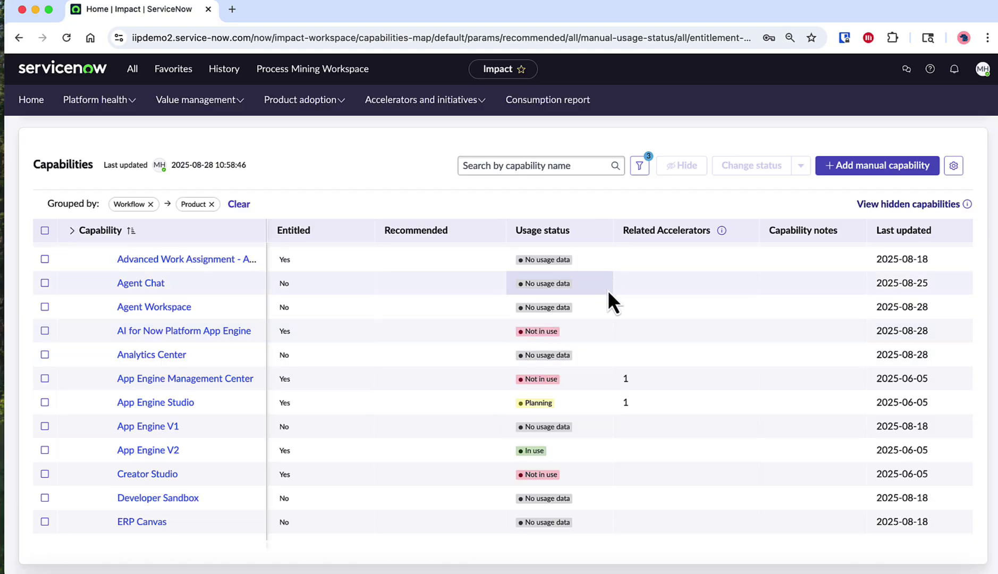
scroll(599, 300, "up", 2)
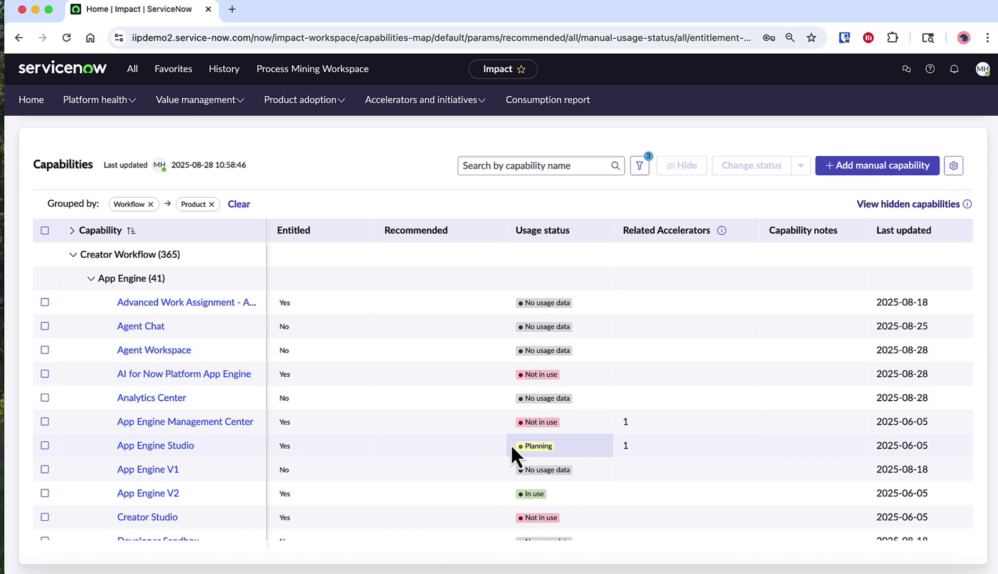
- View App Engine Studio details, keep its Planning usage status and dismiss the status editor unchanged
left_click(169, 449)
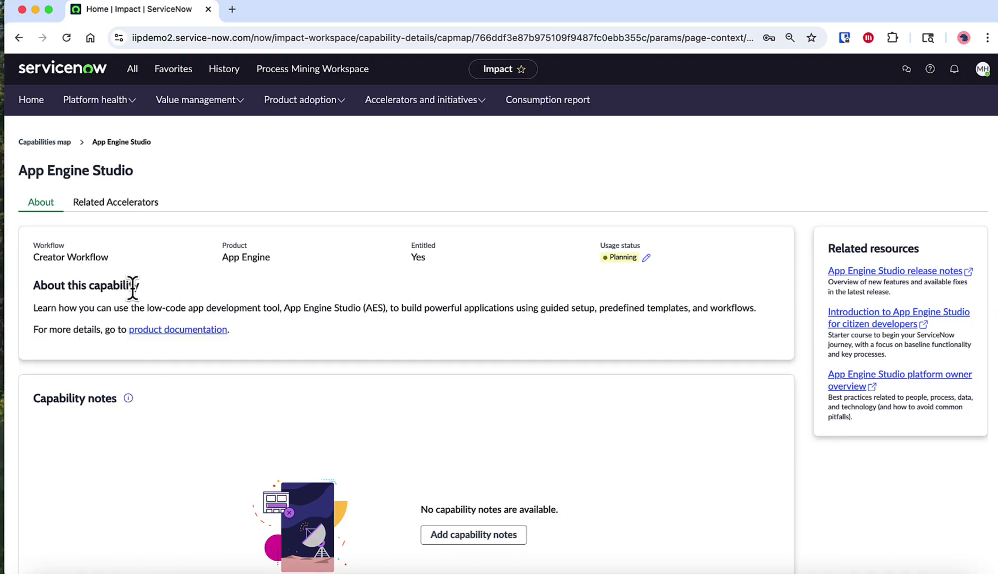
scroll(170, 303, "down", 1)
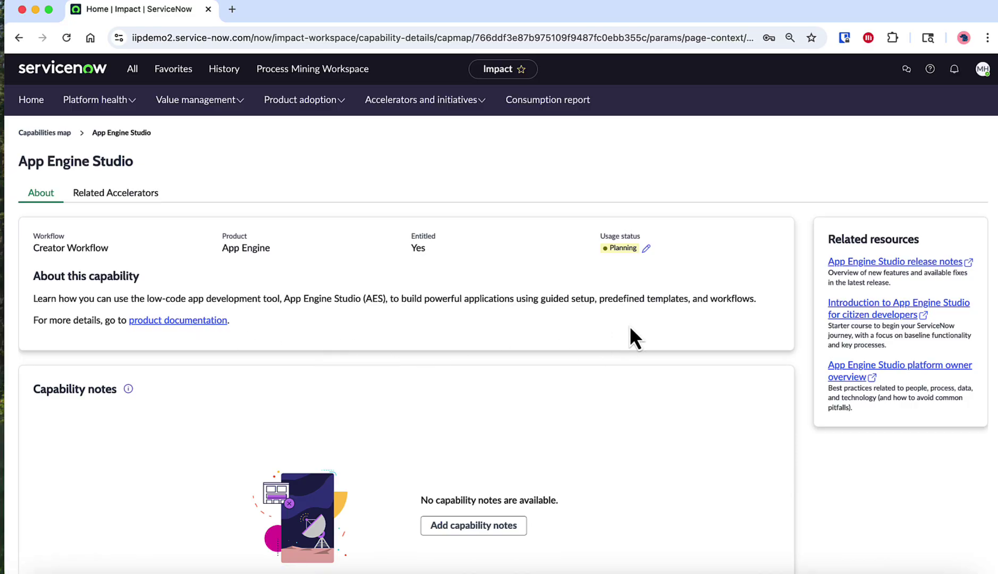
left_click(647, 249)
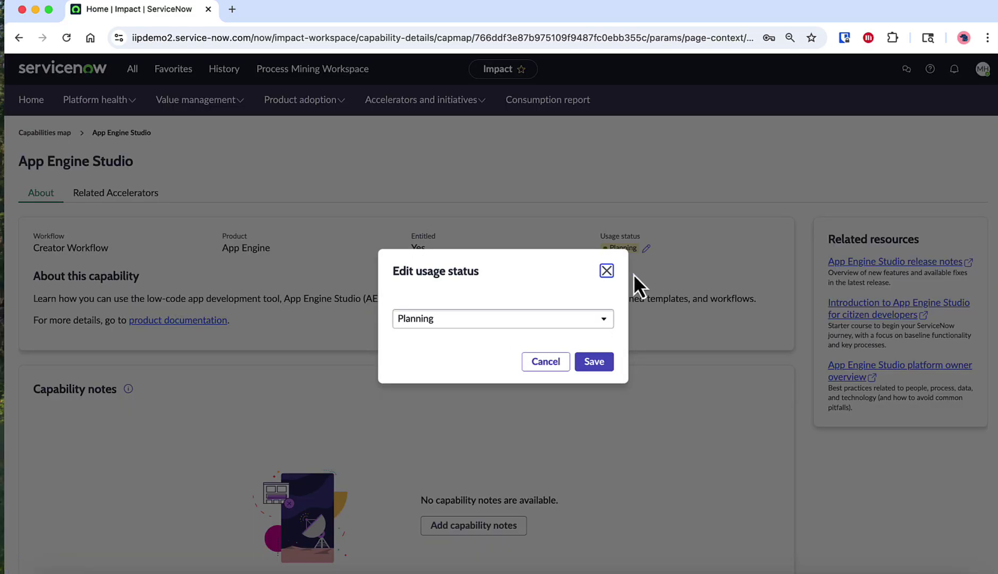
left_click(605, 319)
left_click(607, 272)
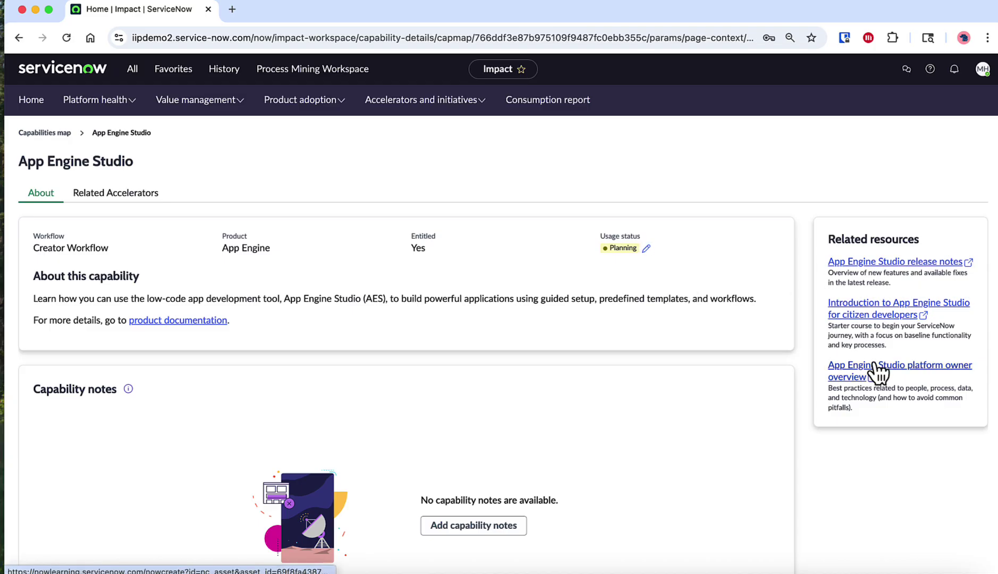
scroll(886, 447, "up", 1)
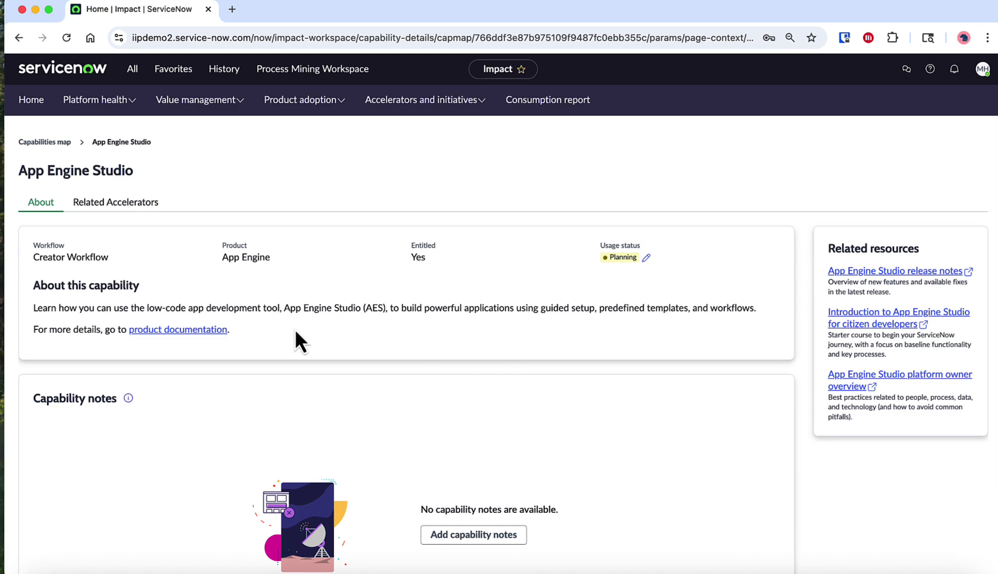
scroll(295, 329, "down", 1)
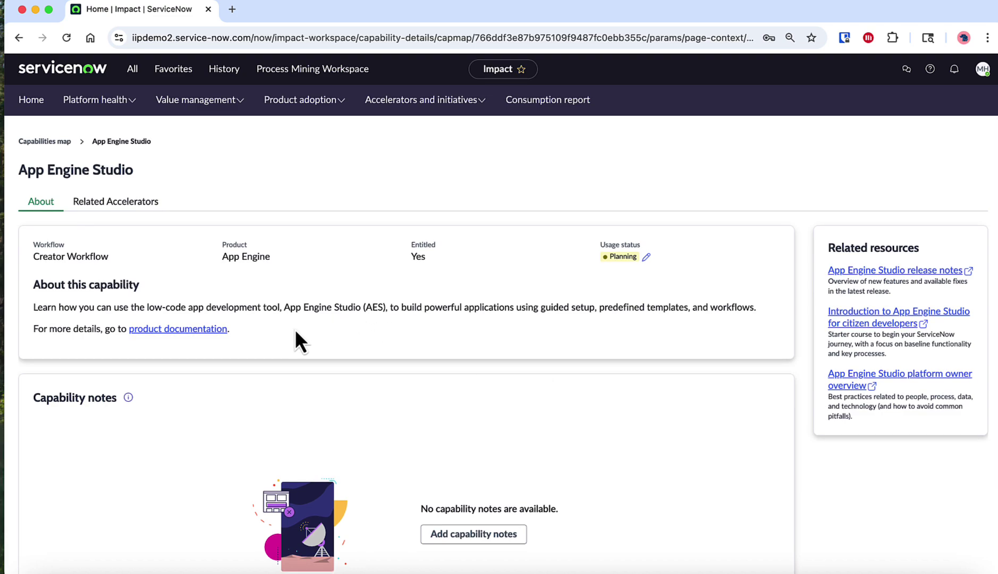
left_click(140, 221)
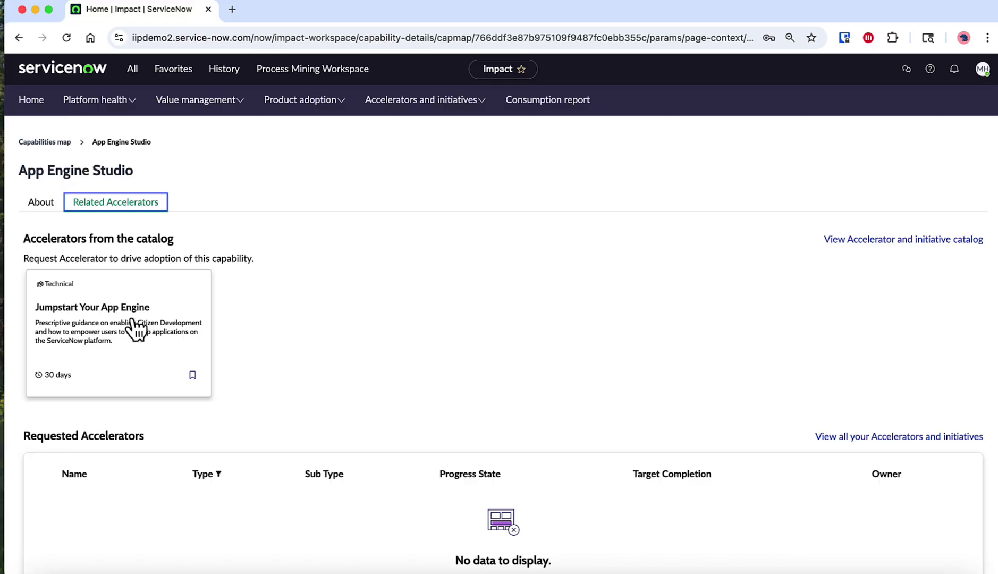
left_click(49, 212)
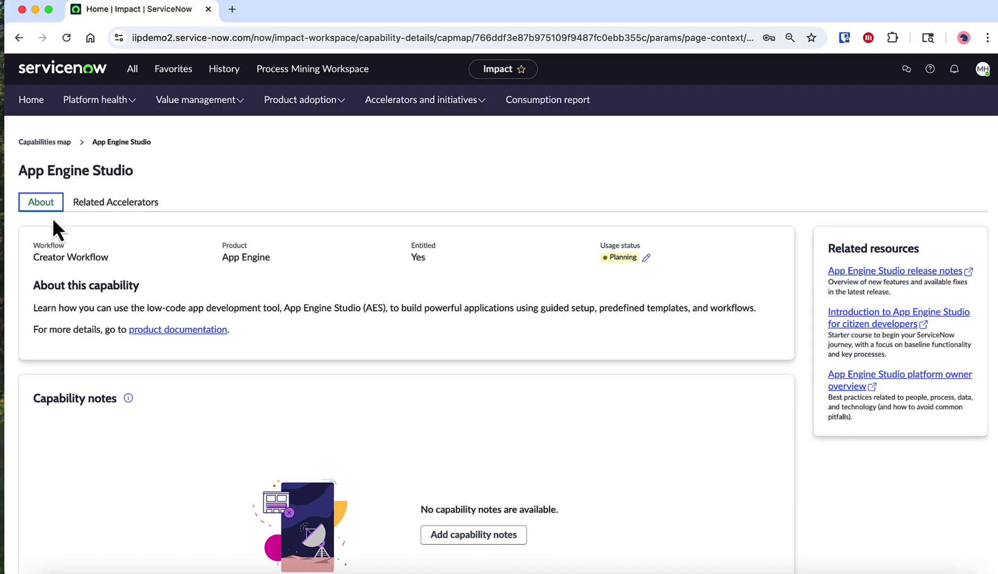
scroll(273, 360, "down", 3)
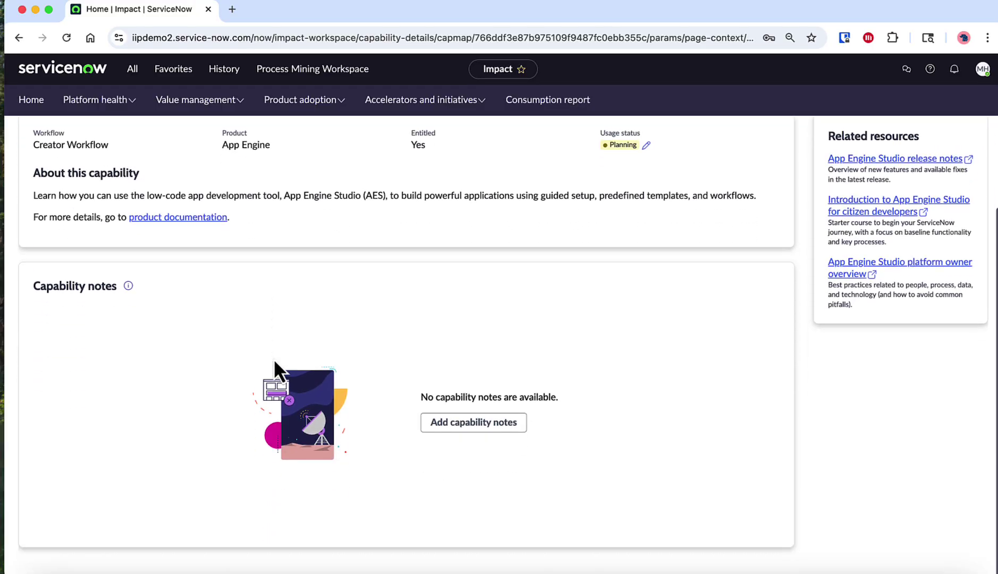
left_click(457, 438)
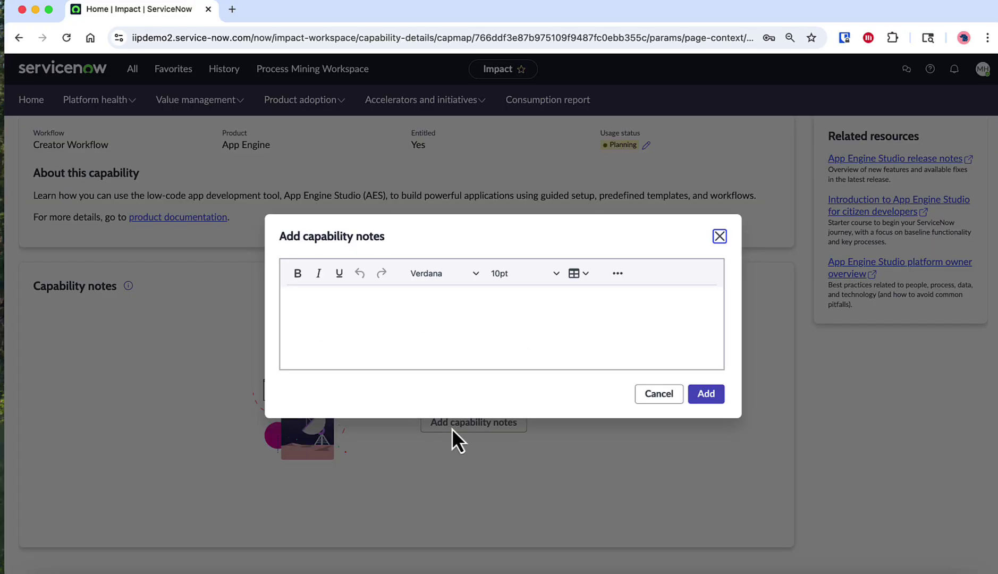
left_click(492, 327)
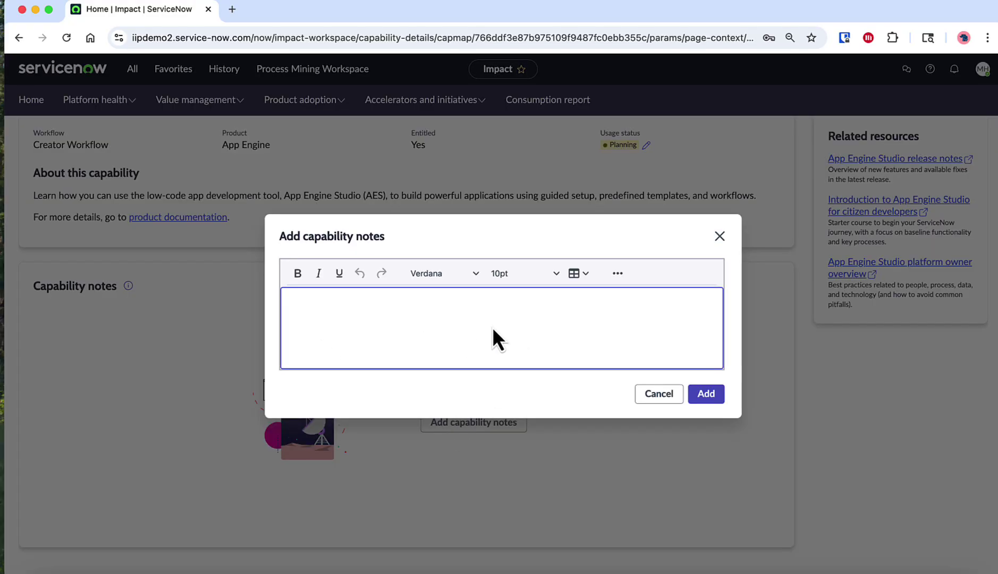
left_click(650, 396)
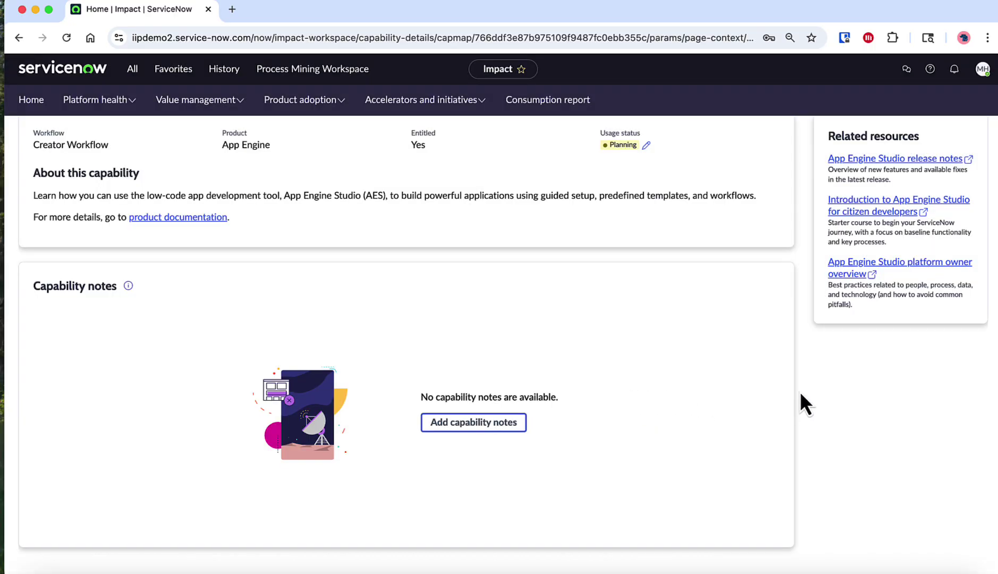
scroll(830, 385, "up", 3)
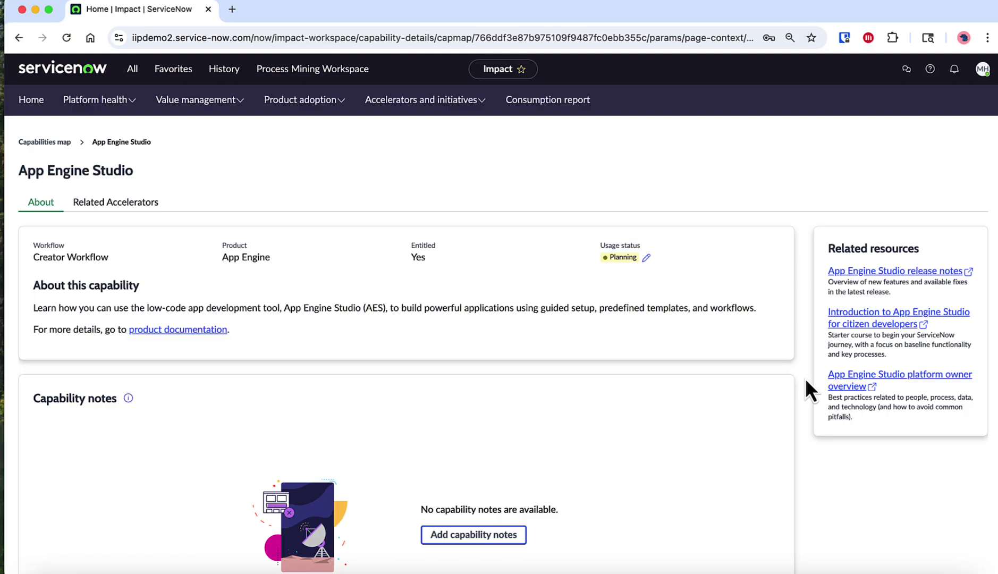
- Return to the full capabilities map and expand Creator Workflow > App Engine
left_click(45, 143)
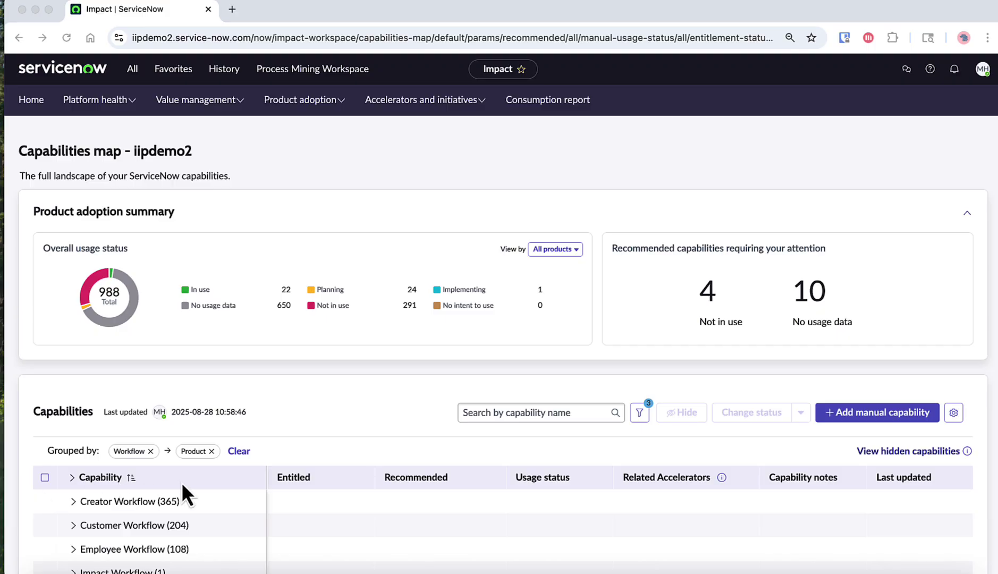
scroll(306, 440, "down", 3)
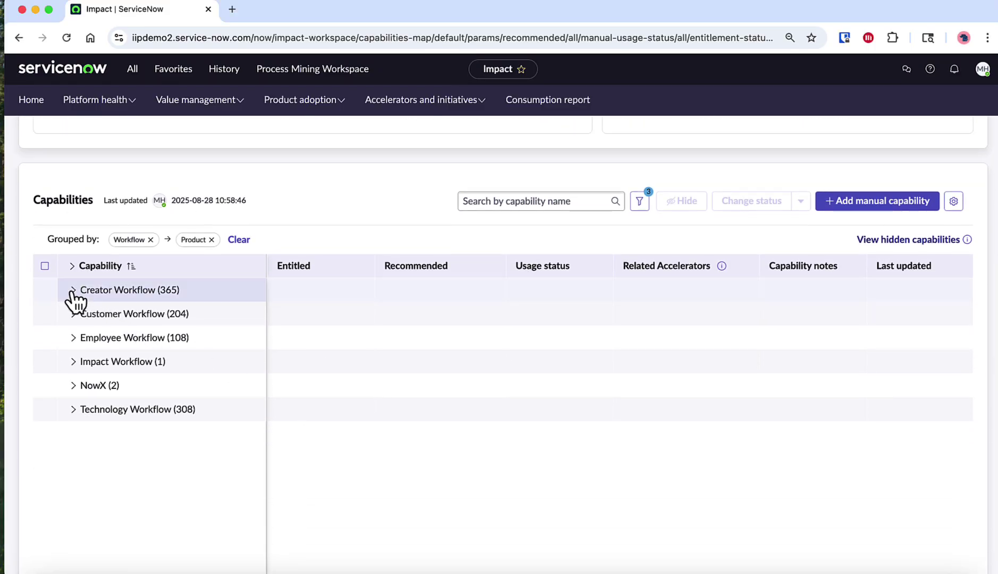
left_click(72, 292)
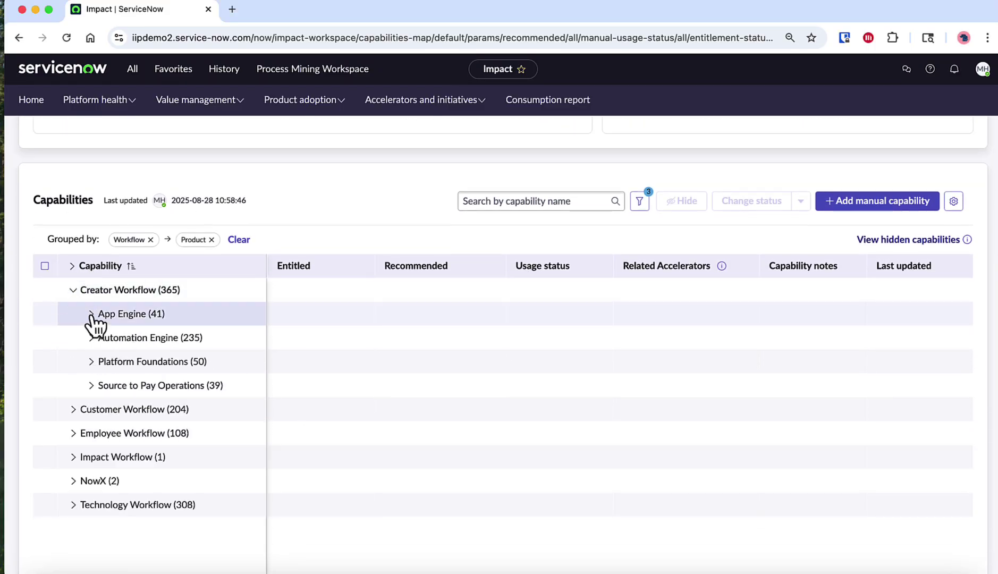
left_click(92, 313)
scroll(71, 328, "down", 1)
- Select Agent Chat and Agent Workspace and confirm hiding them from the map
left_click(45, 327)
left_click(44, 350)
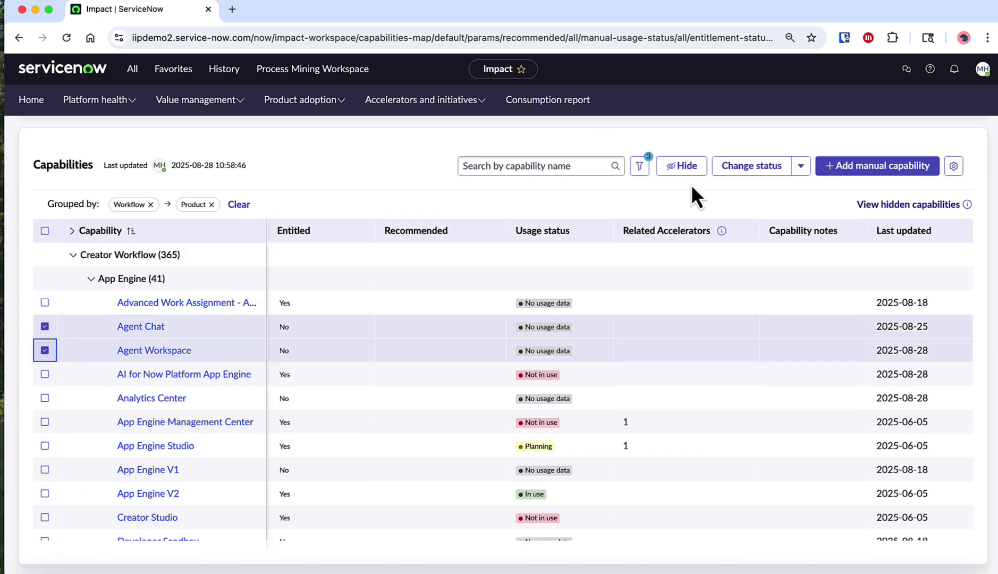
left_click(681, 165)
left_click(628, 351)
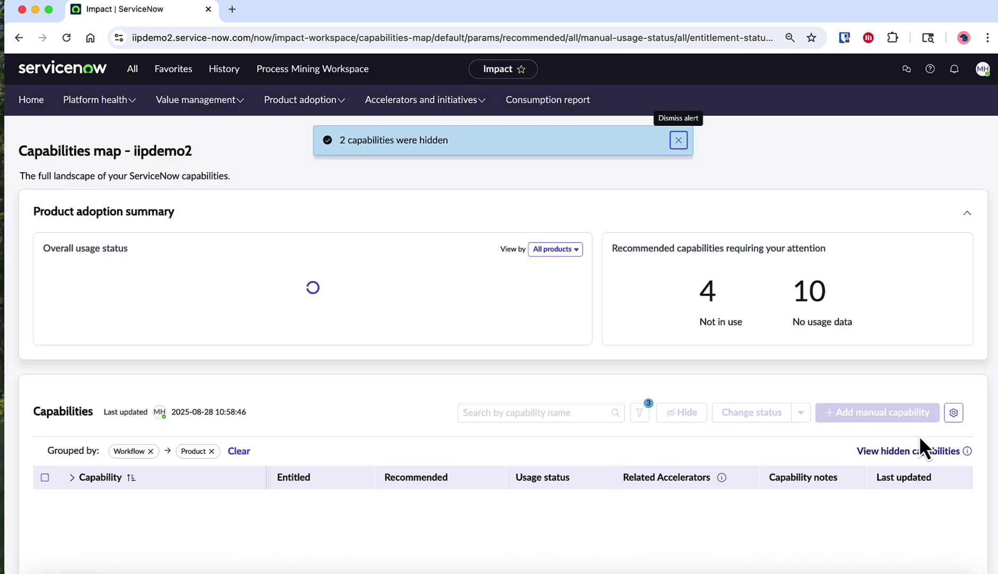
scroll(780, 390, "down", 2)
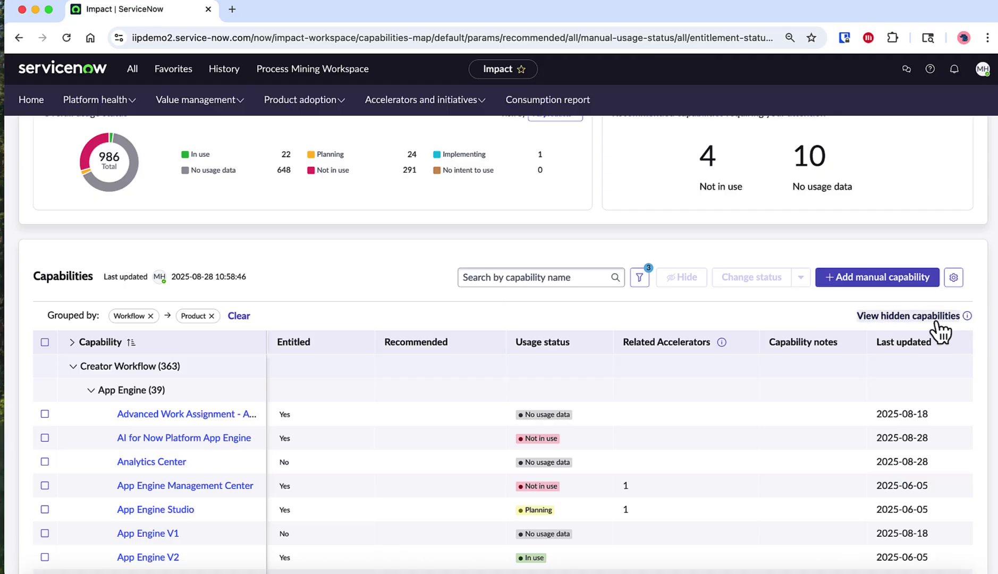
- View hidden capabilities and expand Creator Workflow > App Engine
left_click(940, 320)
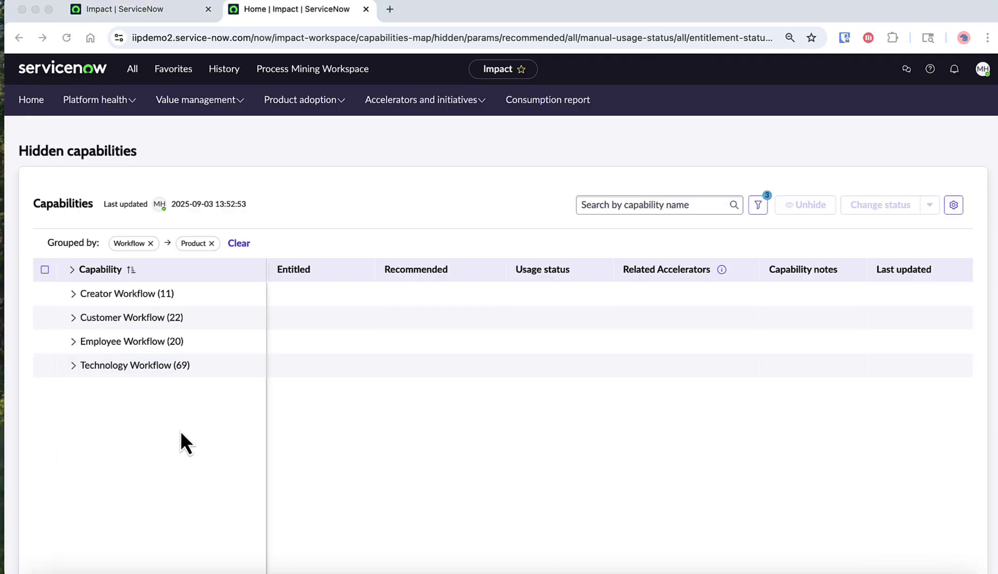
left_click(72, 295)
left_click(92, 318)
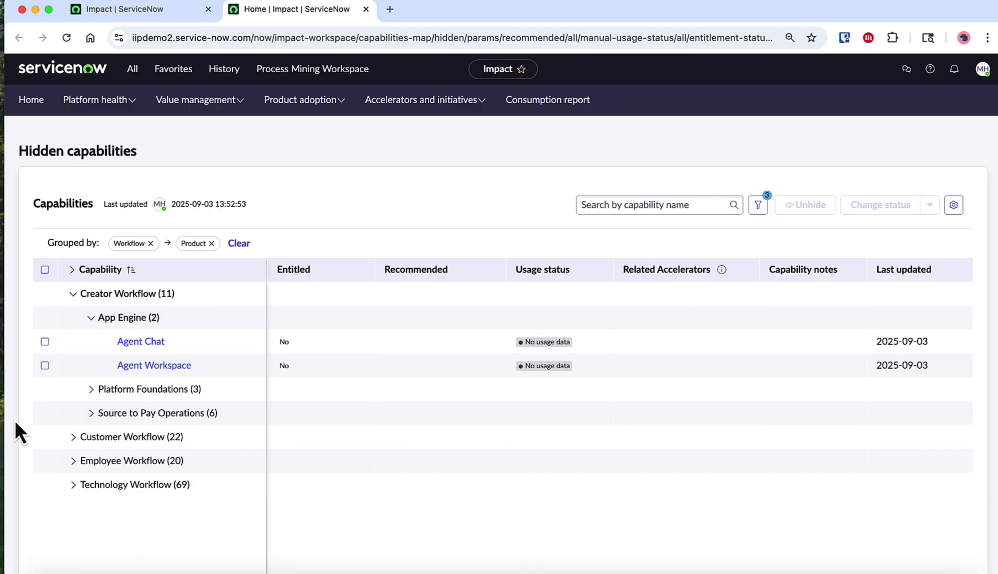
- Select Agent Chat and Agent Workspace and restore them to the map
left_click(45, 341)
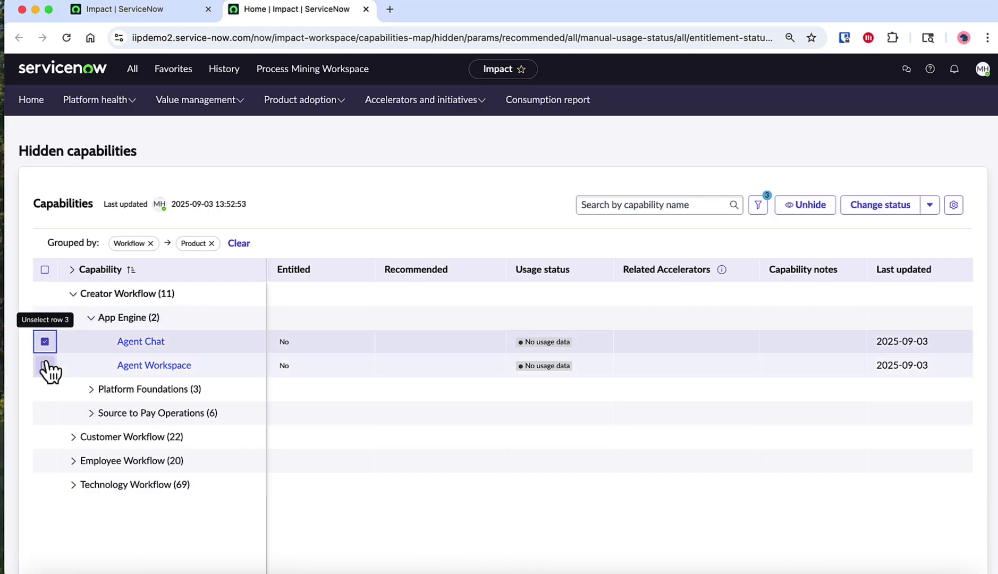
left_click(45, 364)
left_click(811, 206)
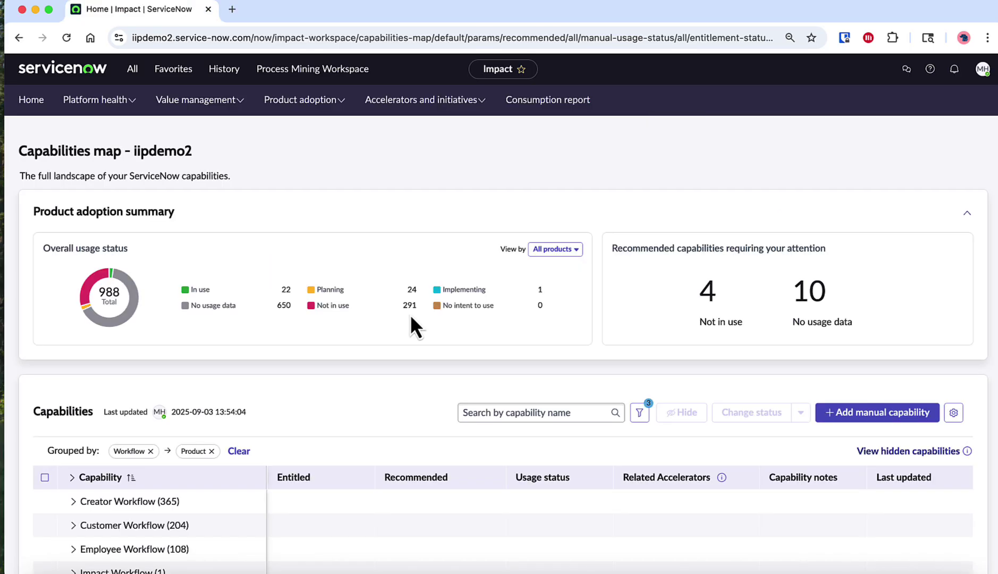
- Expand Creator Workflow > App Engine (41) to show Agent Chat and Agent Workspace listed again
left_click(75, 503)
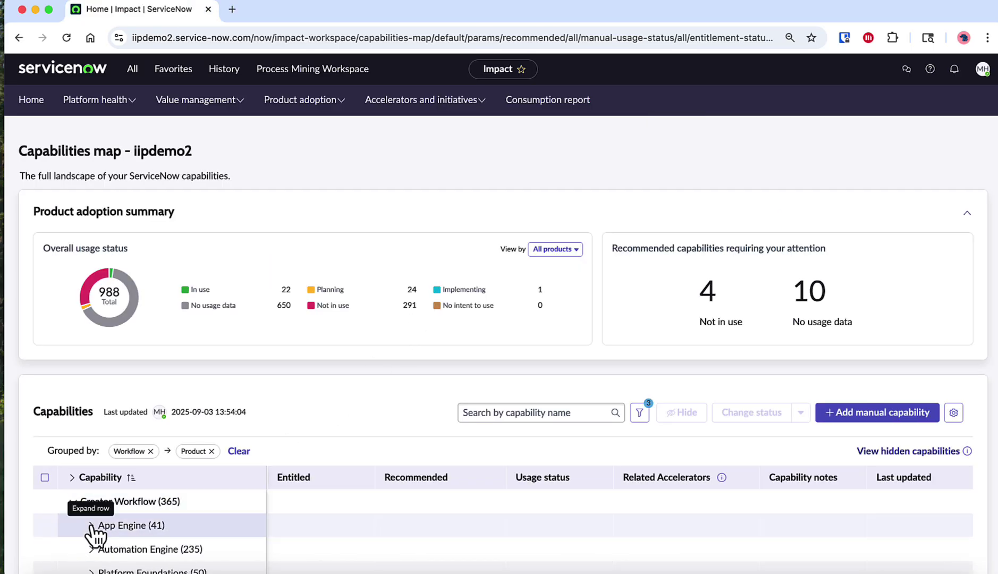
left_click(92, 527)
scroll(357, 429, "down", 1)
scroll(355, 429, "down", 3)
scroll(354, 425, "up", 2)
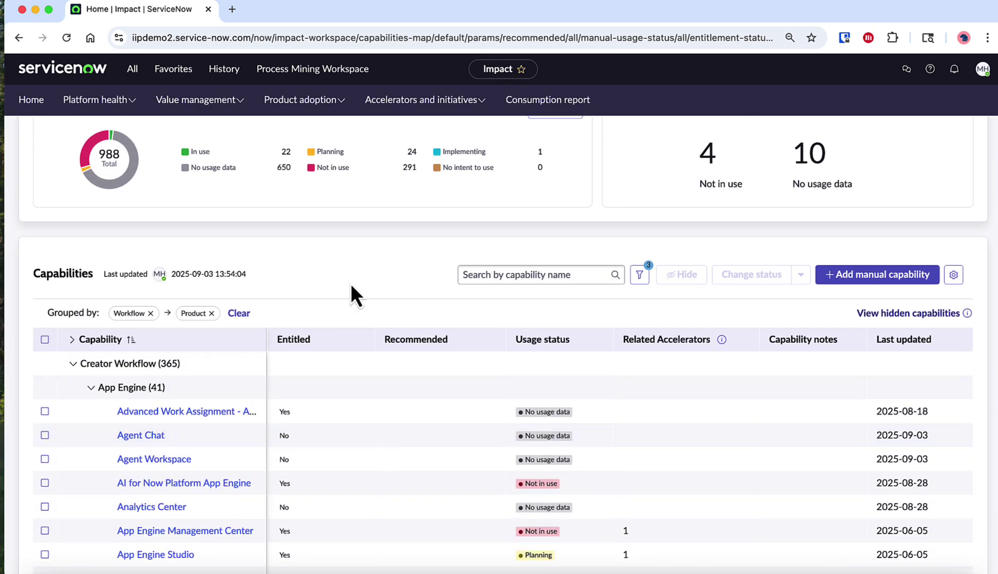
scroll(350, 283, "down", 2)
scroll(350, 308, "down", 1)
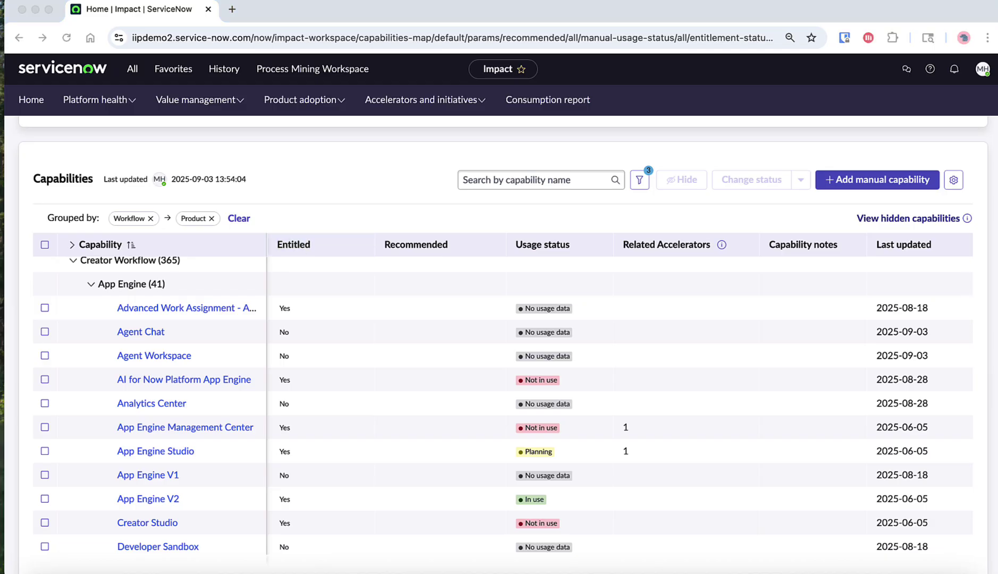
scroll(310, 329, "up", 1)
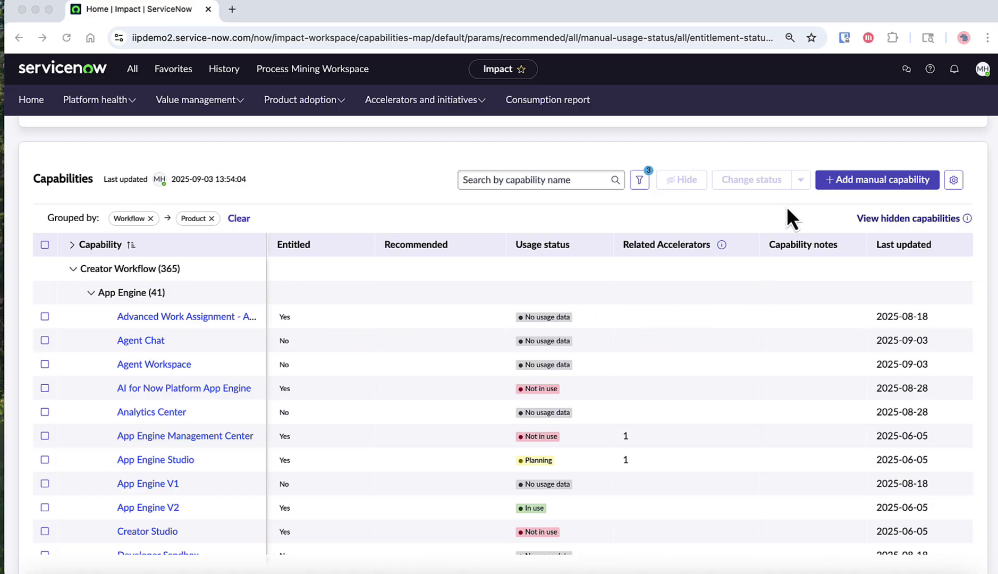
left_click(865, 182)
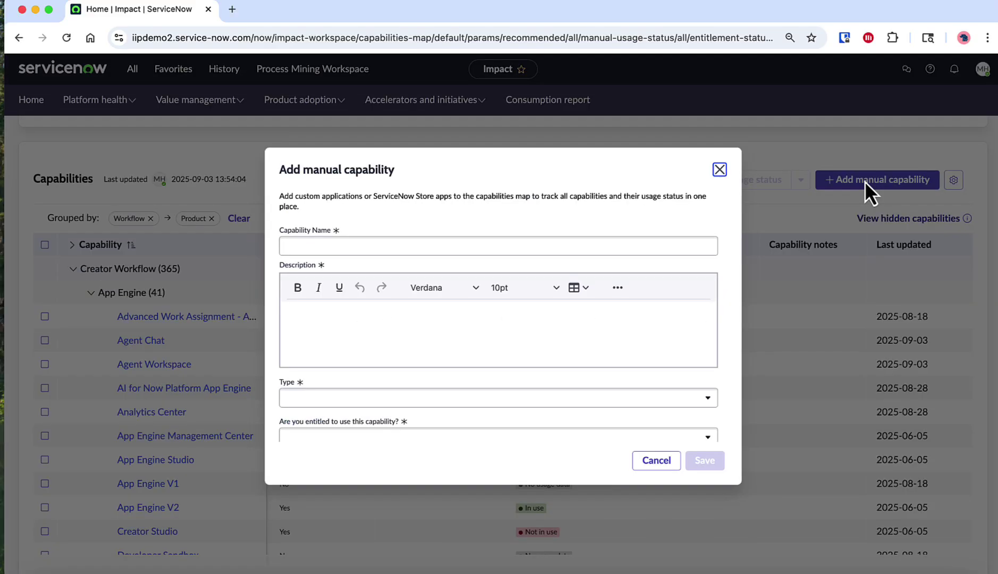
left_click(702, 244)
left_click(657, 348)
scroll(659, 355, "down", 3)
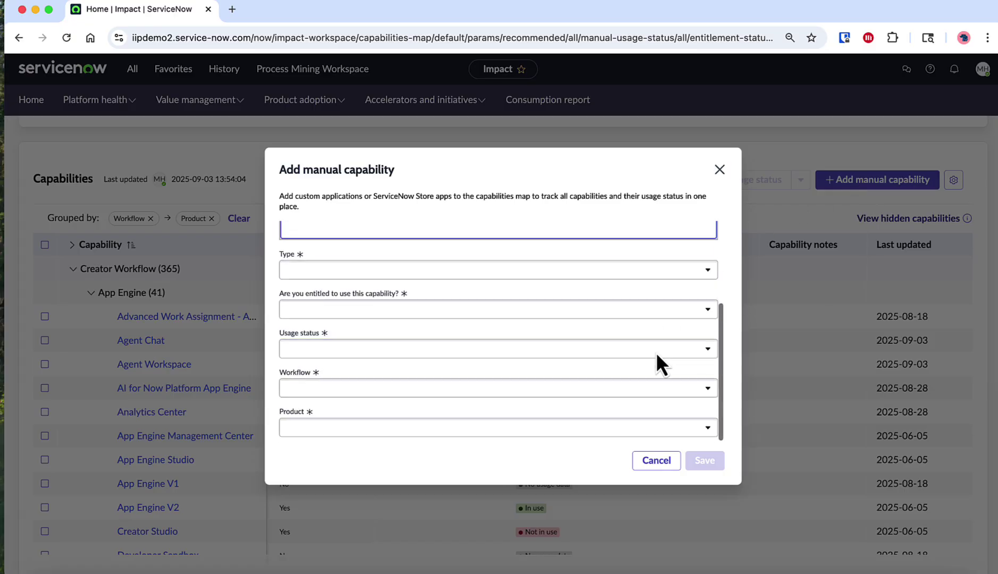
left_click(658, 460)
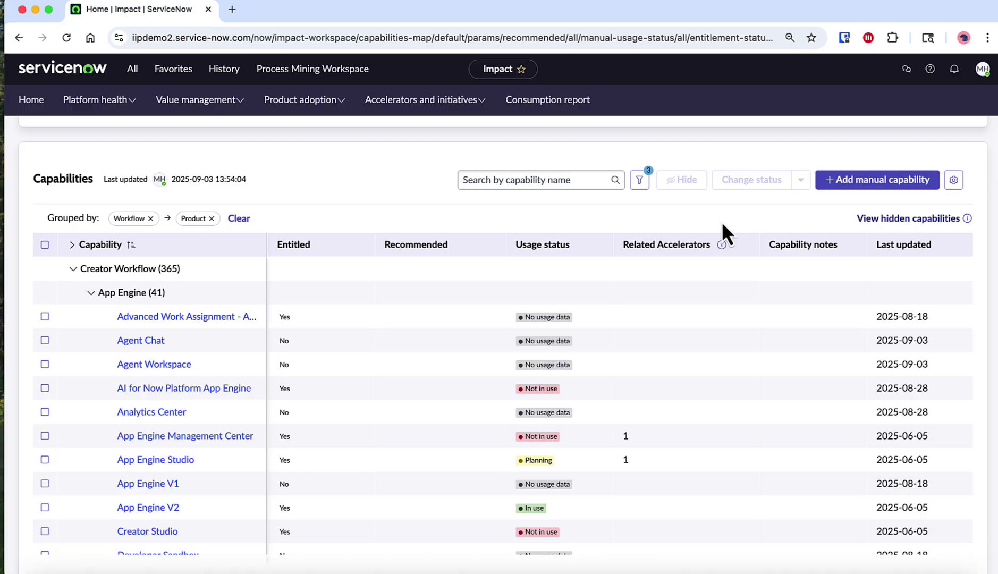
scroll(722, 222, "up", 5)
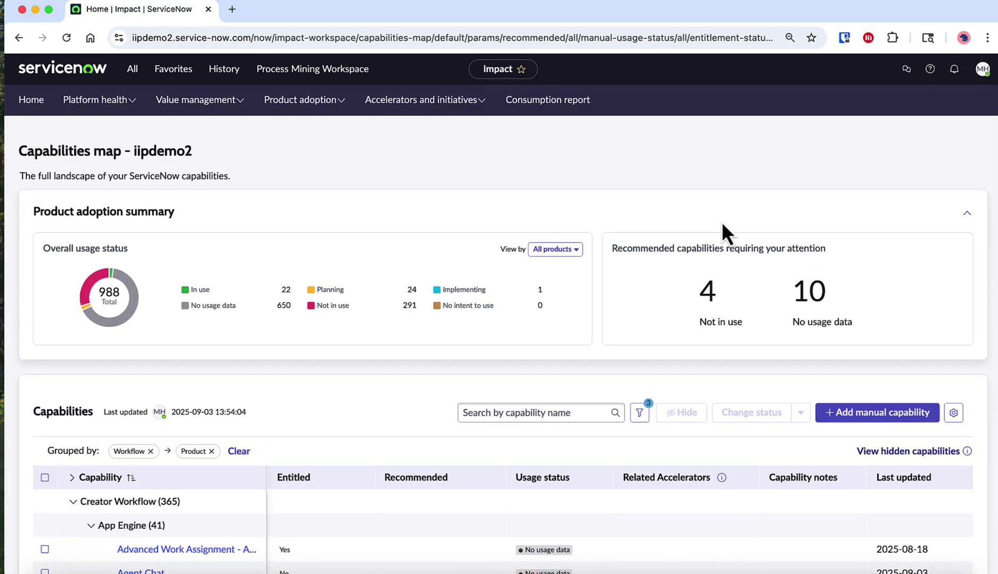